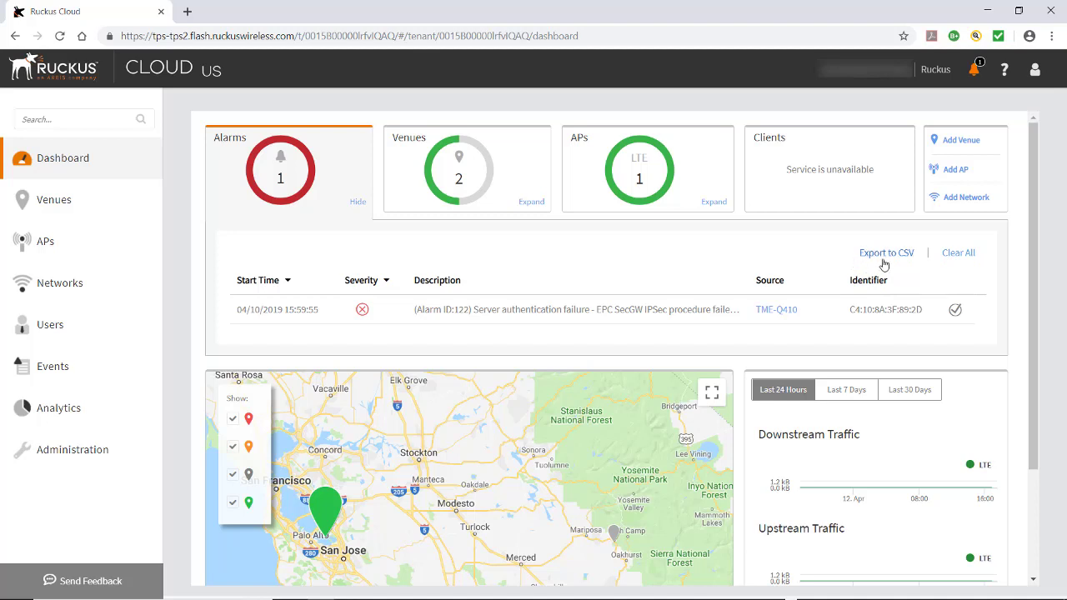
# Export the active alarms to a CSV file and open the downloaded file in Excel.
pyautogui.click(874, 258)
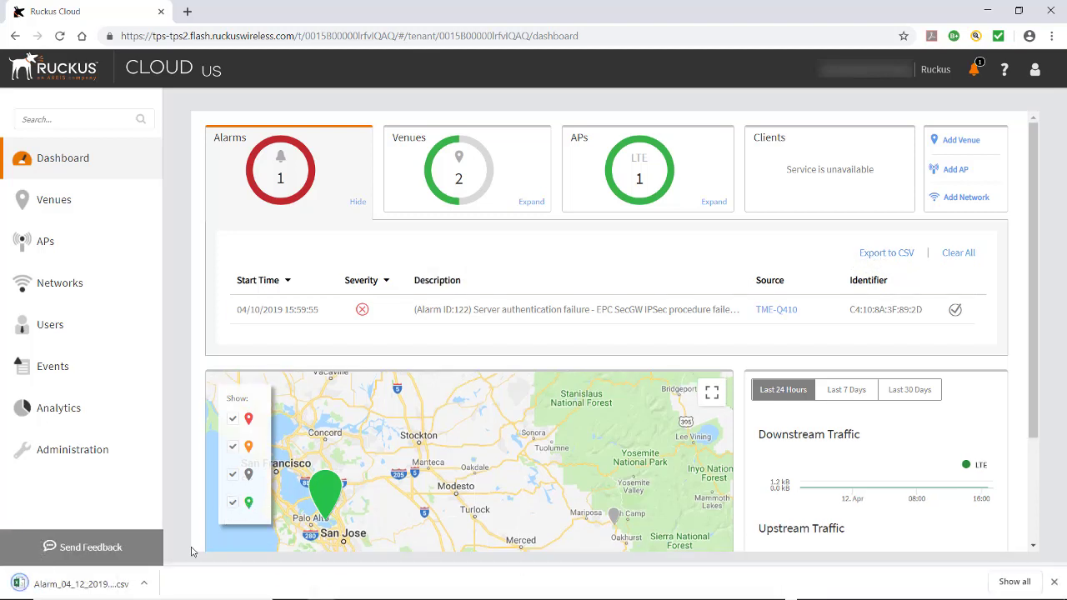
pyautogui.rightClick(39, 589)
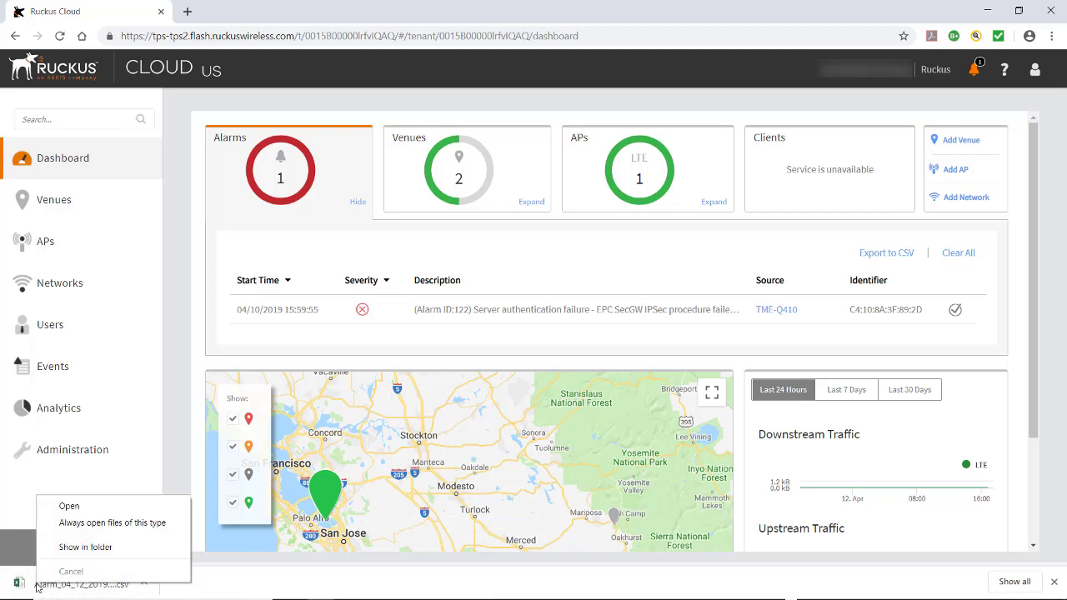
pyautogui.click(69, 509)
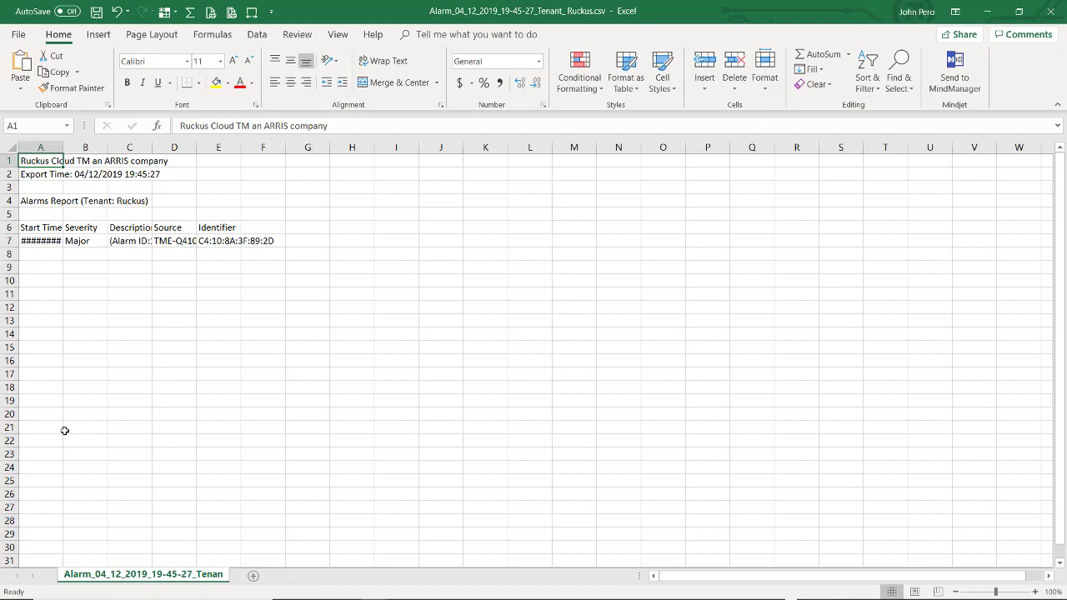
# Widen columns A through E of the alarm report, and extend the Description column further to fit its full text.
pyautogui.click(38, 148)
pyautogui.moveTo(37, 148); pyautogui.dragTo(218, 148)
pyautogui.hotkey('alt', 'h')
pyautogui.press('o')
pyautogui.press('w')
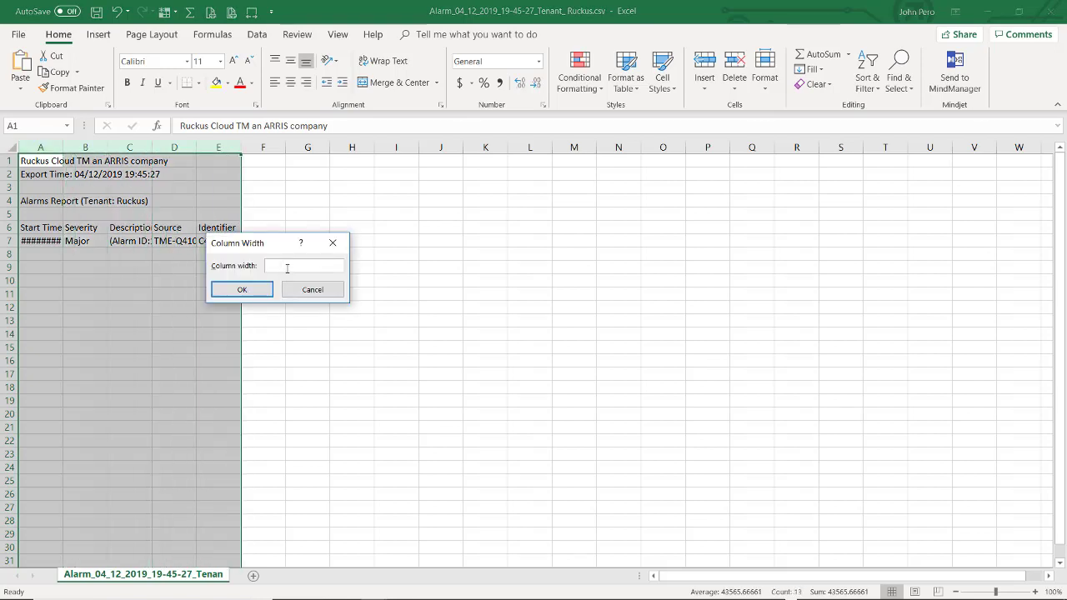
pyautogui.press('Return')
pyautogui.click(42, 177)
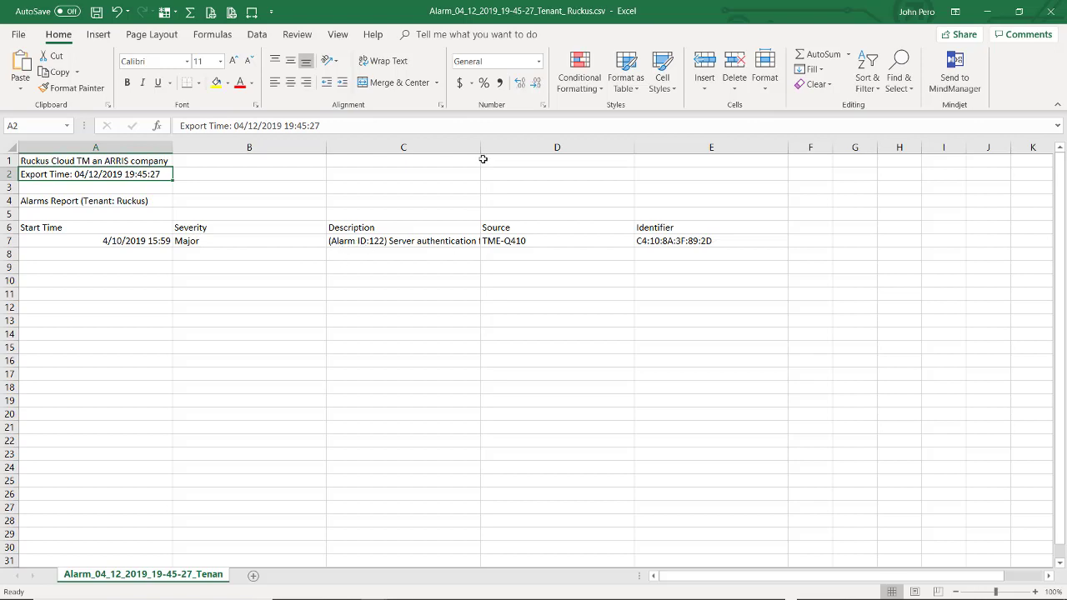
pyautogui.moveTo(480, 150); pyautogui.dragTo(966, 169)
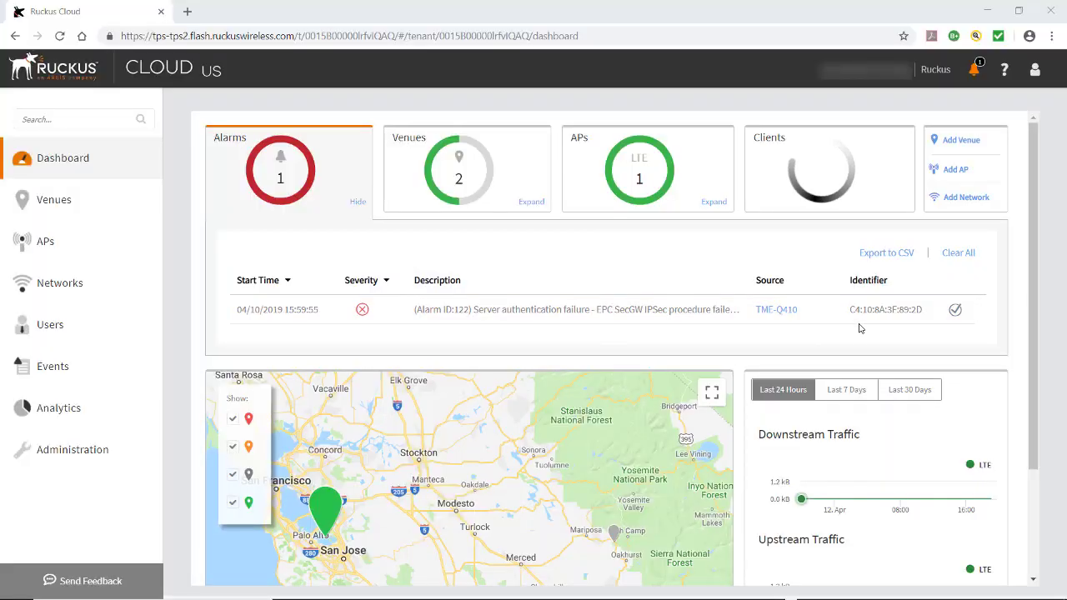
# Return to Ruckus Cloud, clear the TME-Q410 server authentication failure alarm on the dashboard, and open the Events page.
pyautogui.click(955, 311)
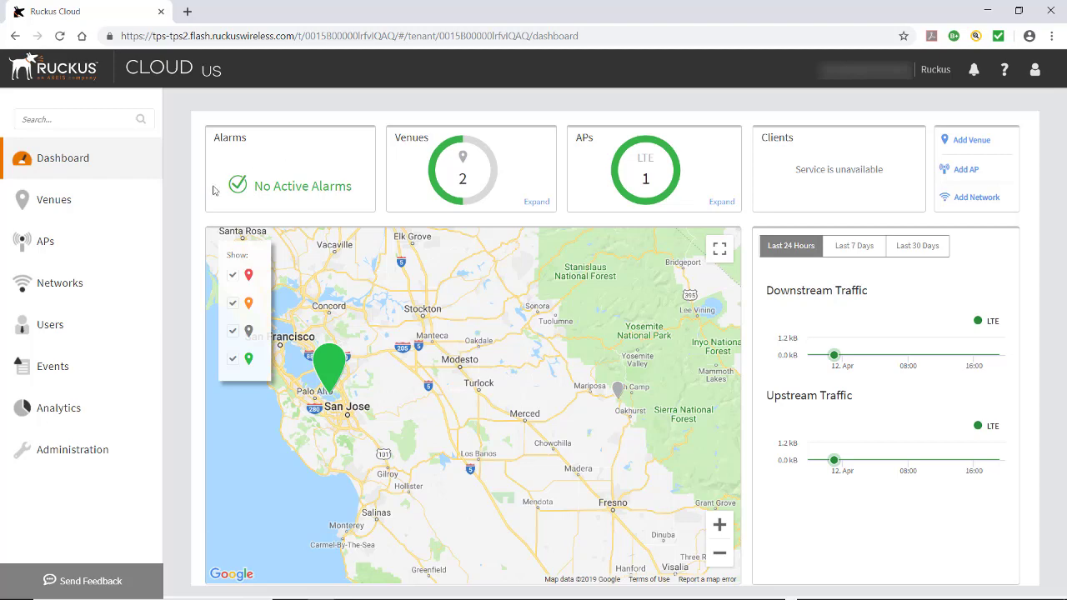
pyautogui.click(63, 370)
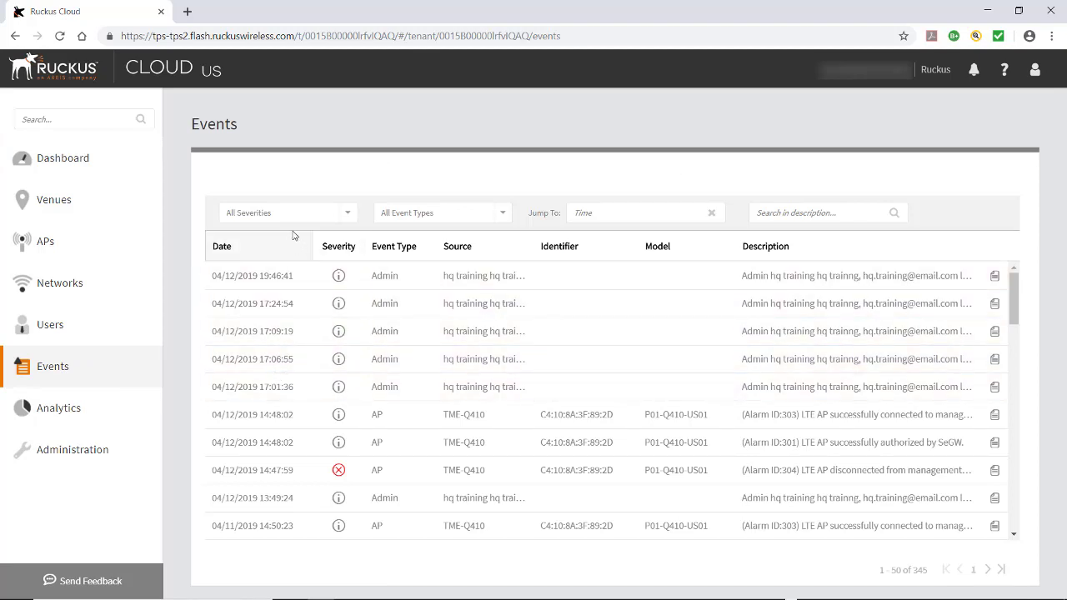
# View the severity filter options, open the help for the Events page, and read its Event Severity Levels topic.
pyautogui.click(346, 214)
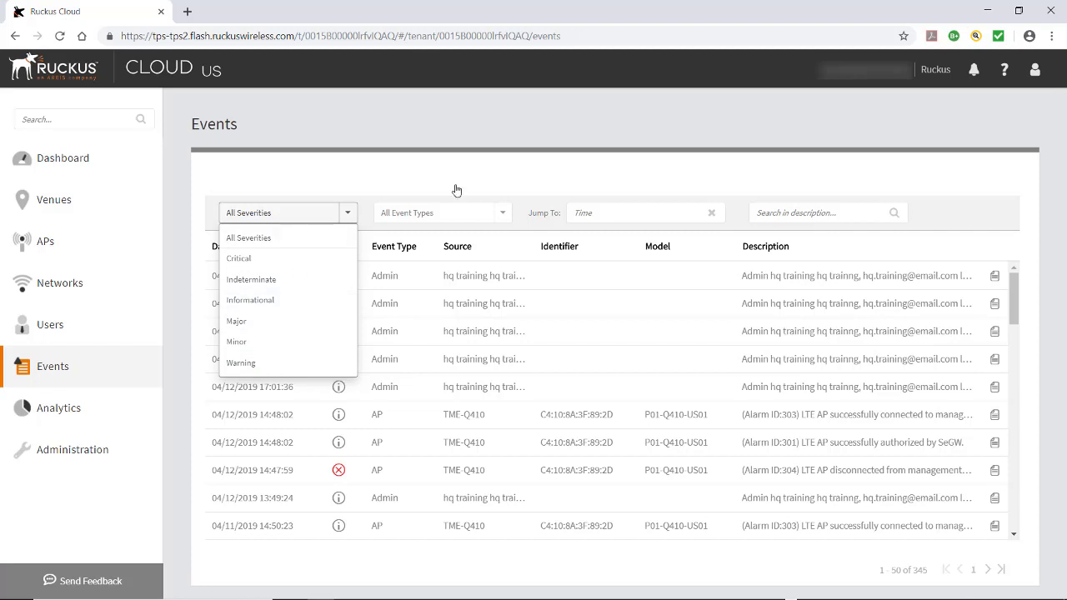
pyautogui.click(1005, 69)
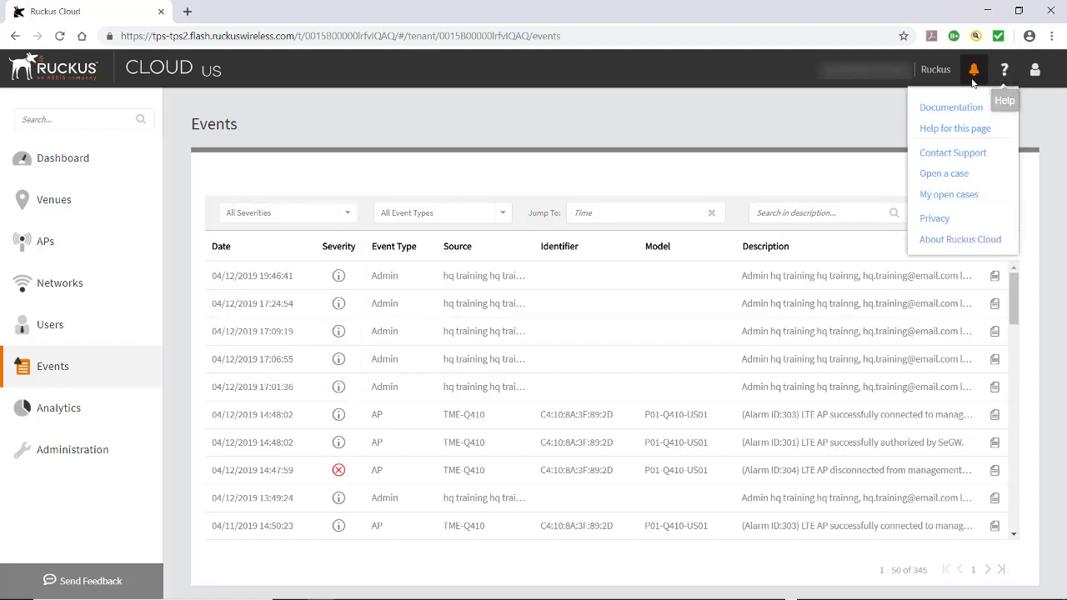
pyautogui.click(931, 134)
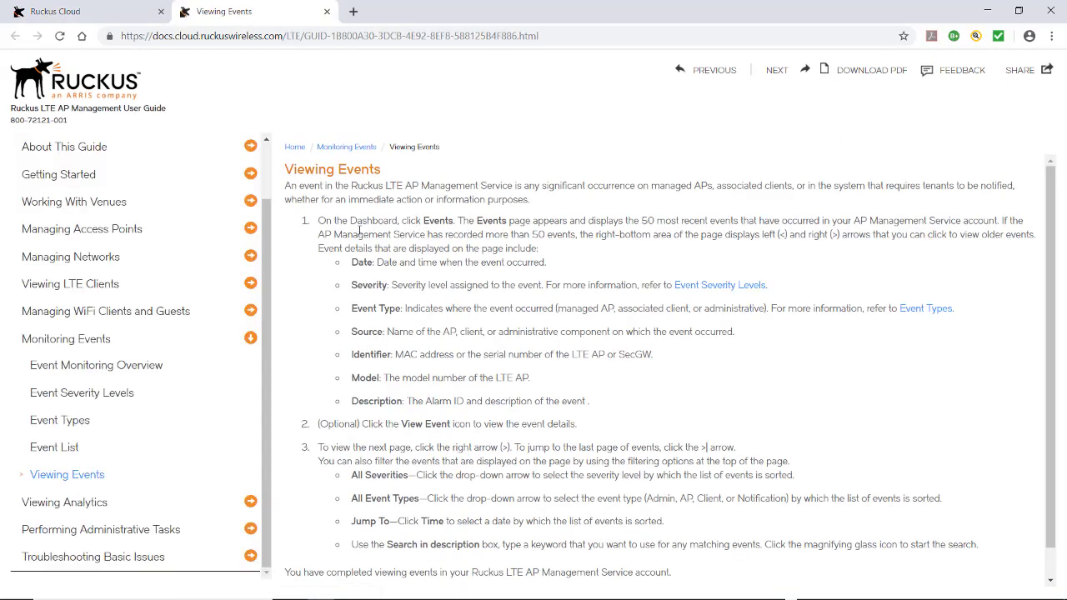
pyautogui.moveTo(282, 167); pyautogui.dragTo(349, 166)
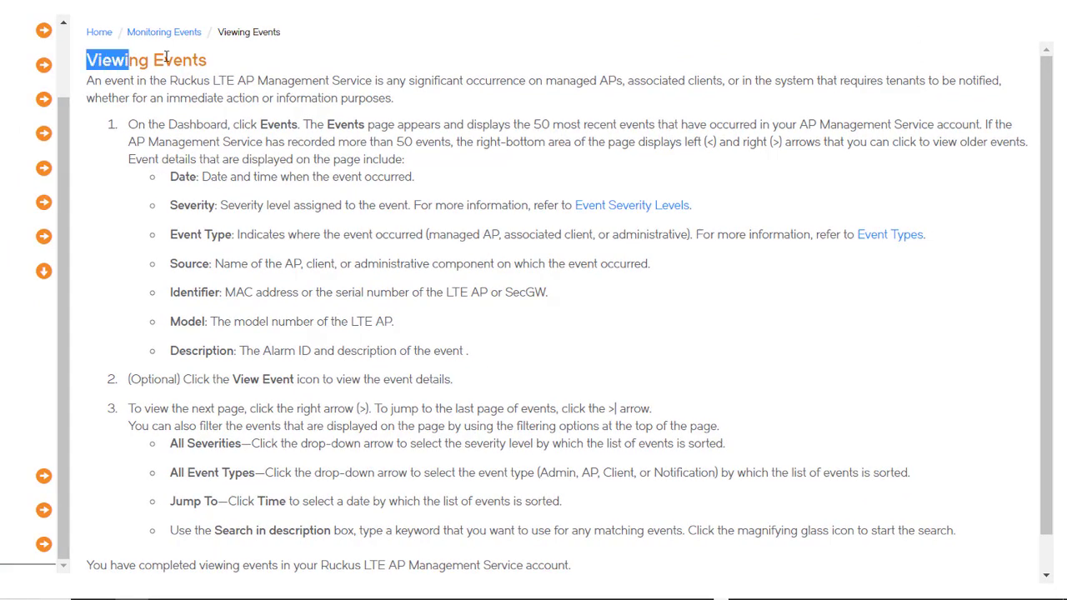
pyautogui.moveTo(166, 57); pyautogui.dragTo(239, 63)
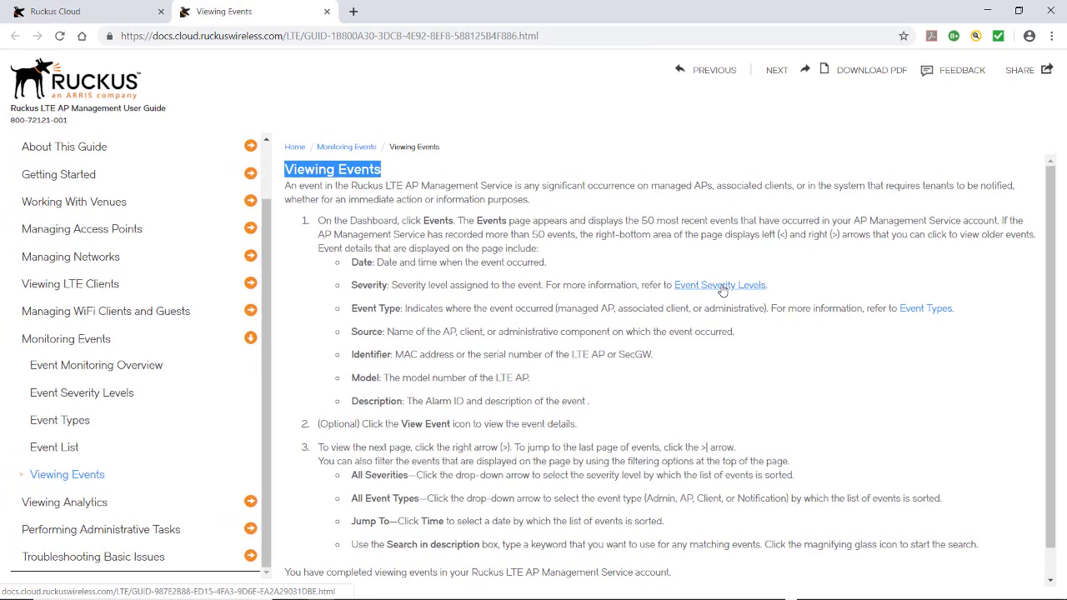
pyautogui.click(722, 286)
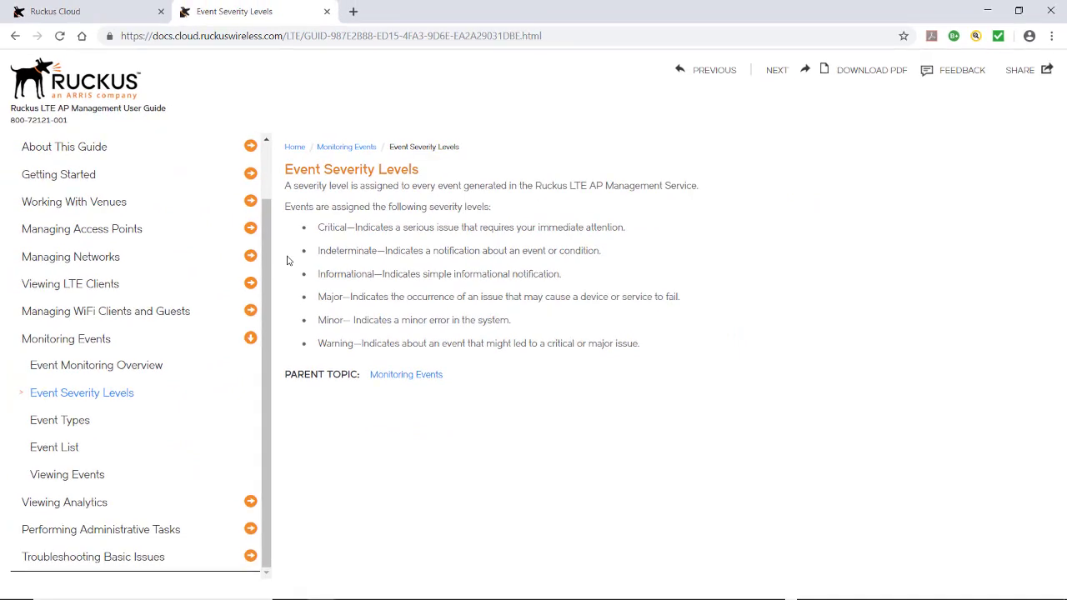
# Return to the Events page in Ruckus Cloud, filter the events by Major severity and browse the matching entries.
pyautogui.click(115, 17)
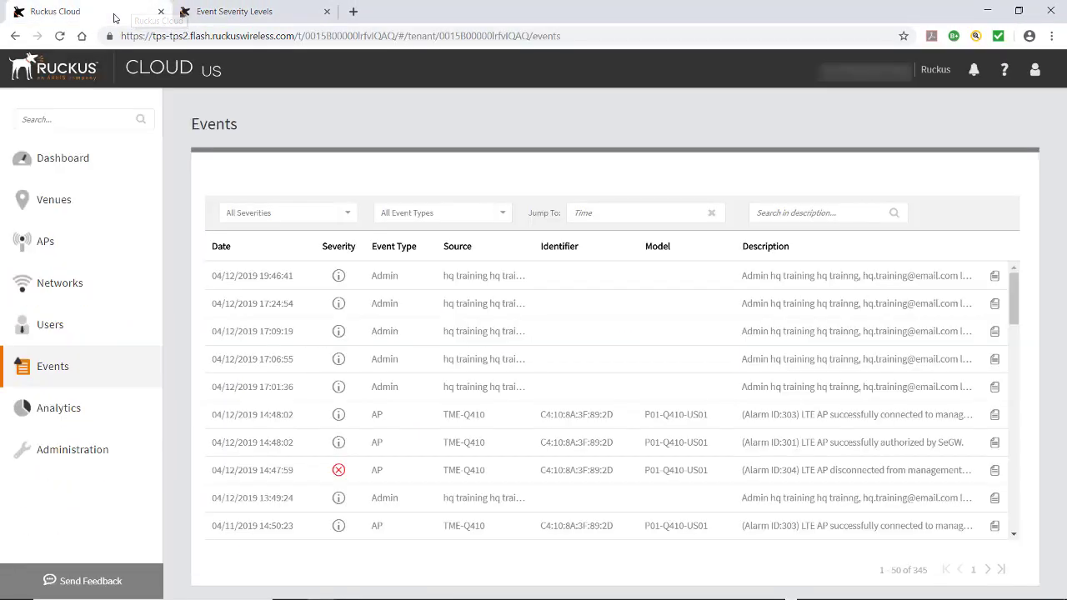
pyautogui.click(348, 214)
pyautogui.click(233, 322)
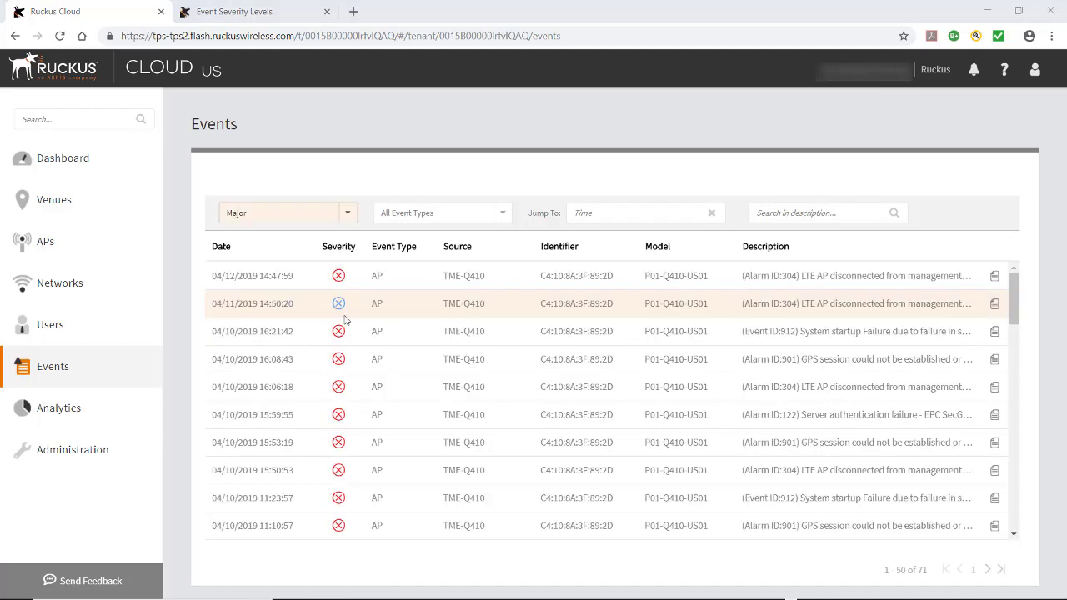
pyautogui.scroll(-4, 350, 322)
pyautogui.scroll(3, 348, 344)
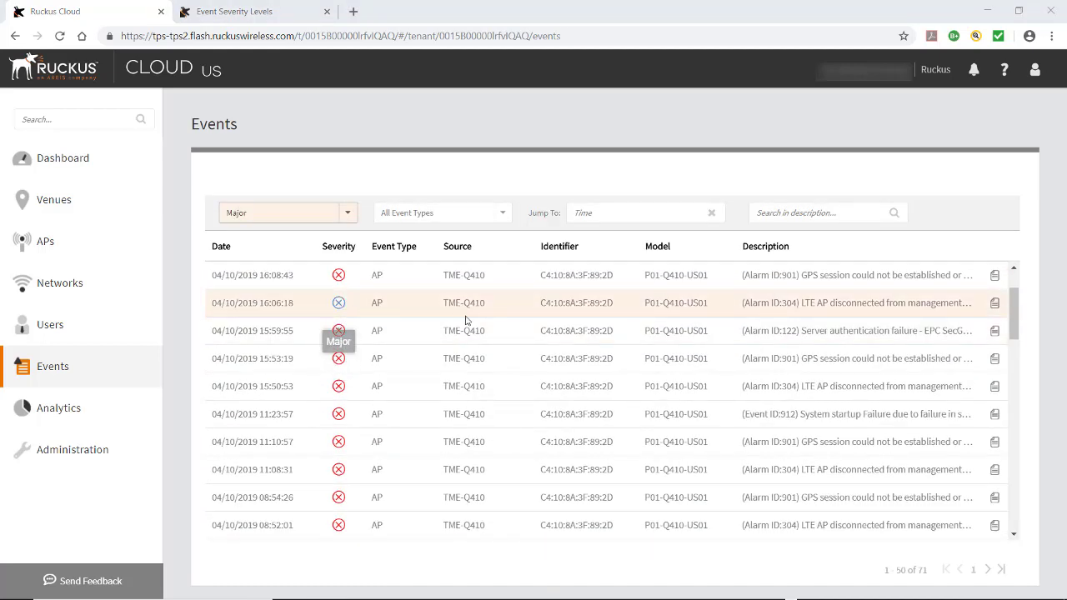
# View the details of the event dated 04/10/2019 16:06:18, and reset the severity filter to All Severities.
pyautogui.click(996, 305)
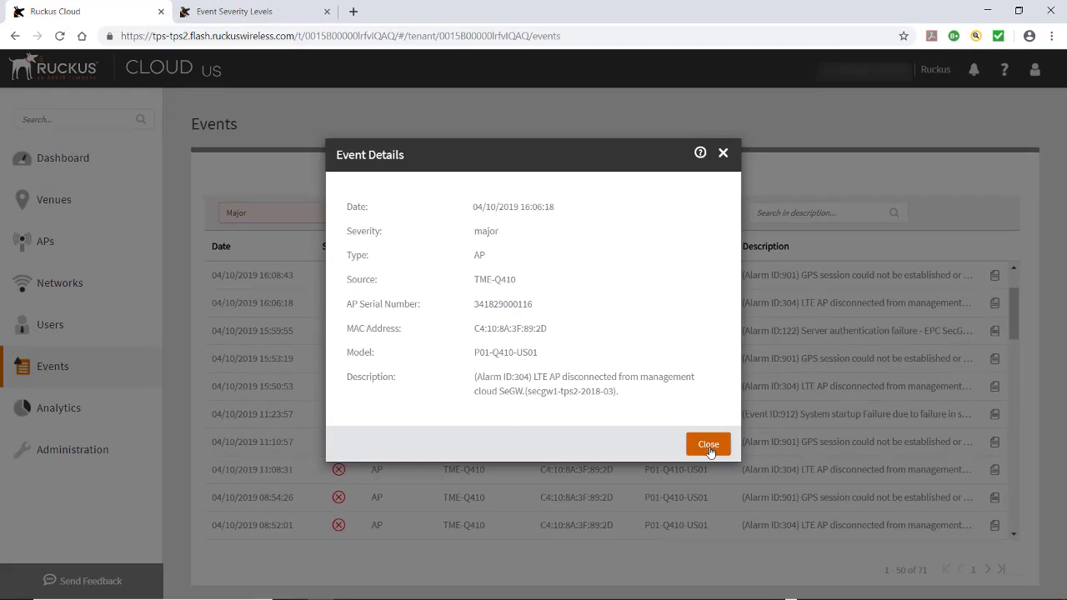
pyautogui.click(707, 446)
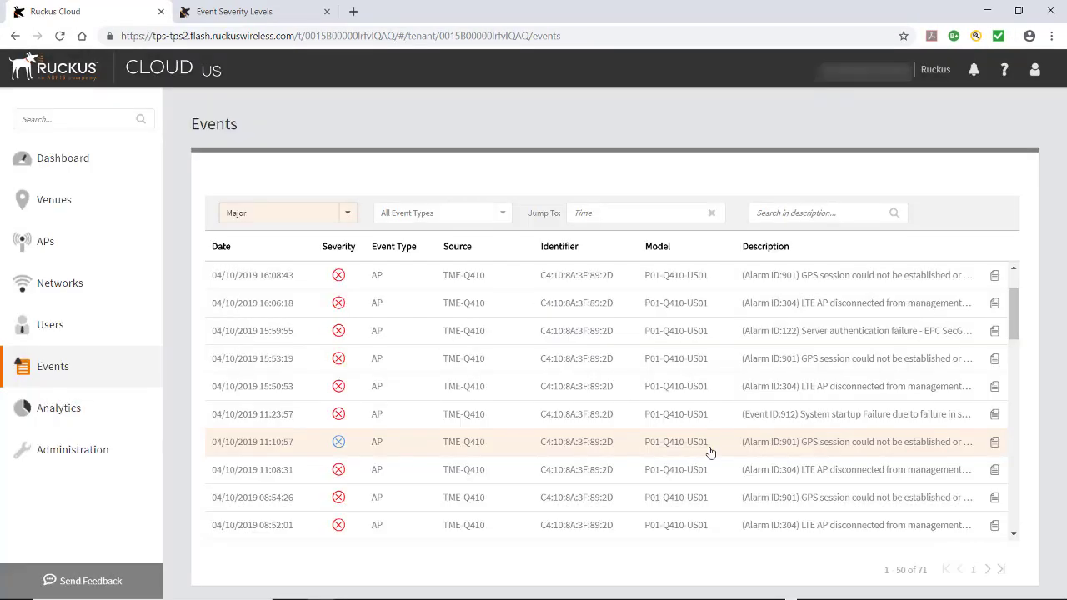
pyautogui.click(347, 216)
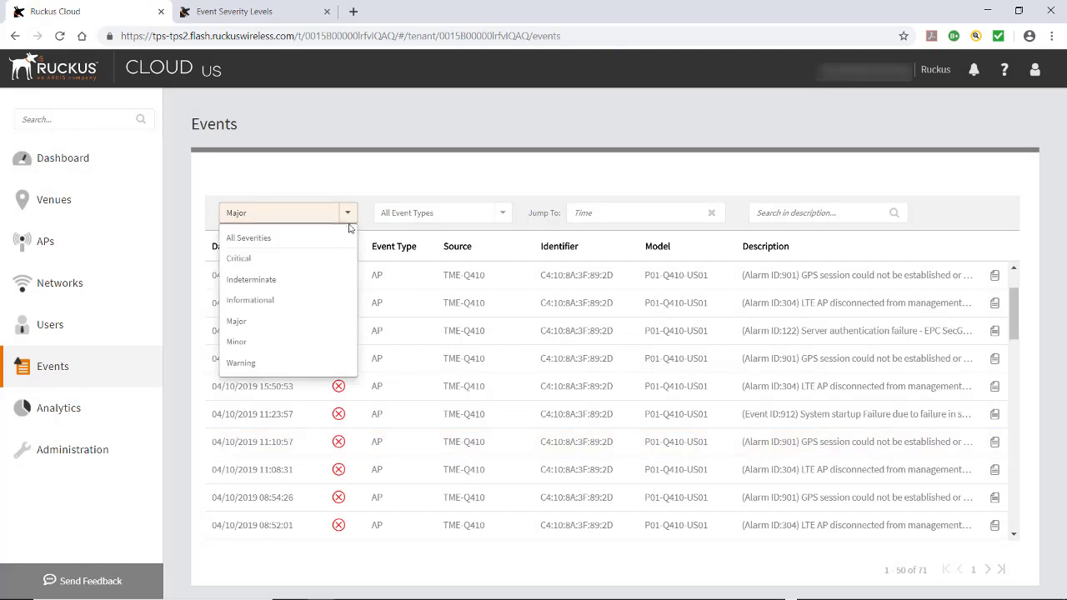
pyautogui.click(283, 240)
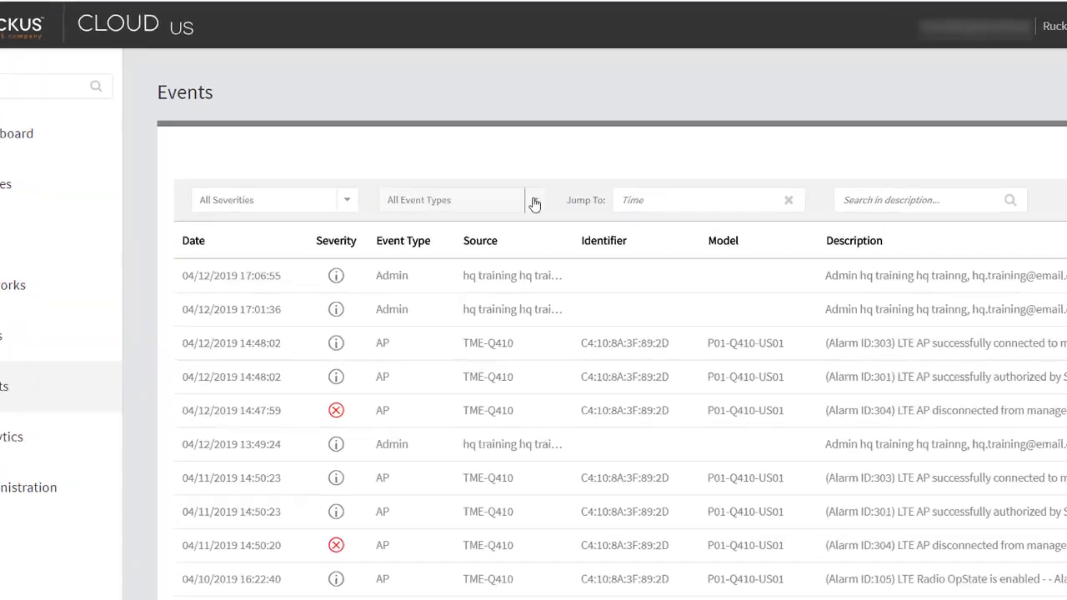
# Review the event type filter options, and read the Event Types and Event List topics in the user guide.
pyautogui.click(502, 215)
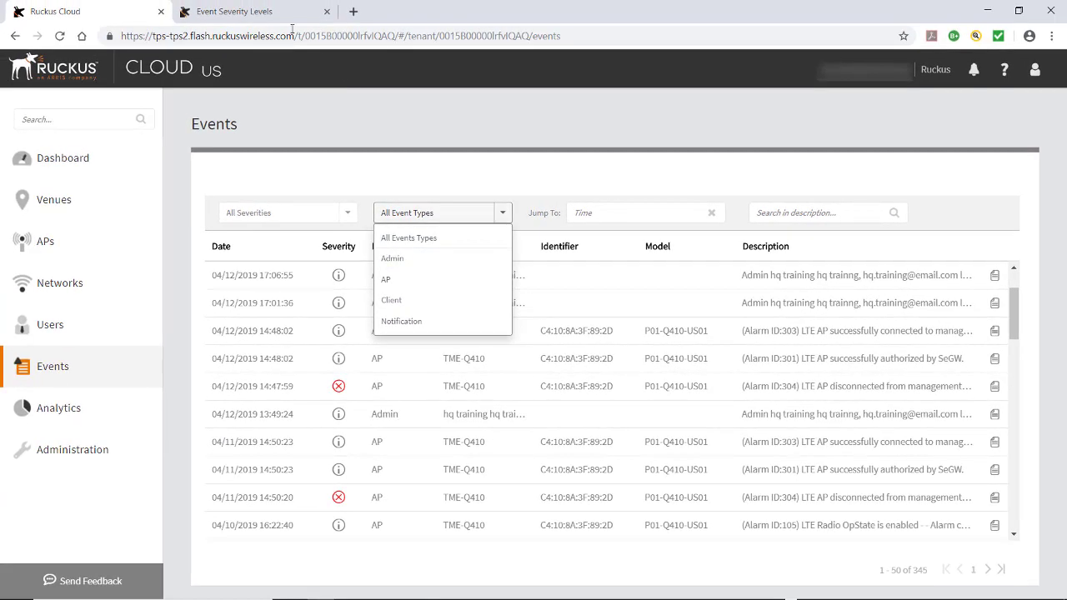
pyautogui.click(271, 12)
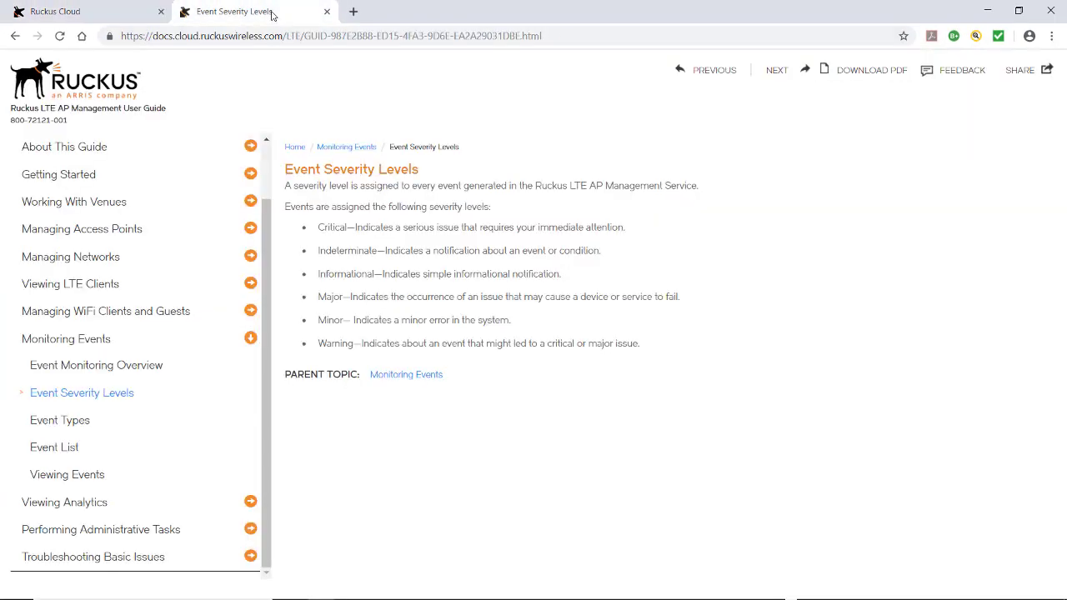
pyautogui.click(60, 420)
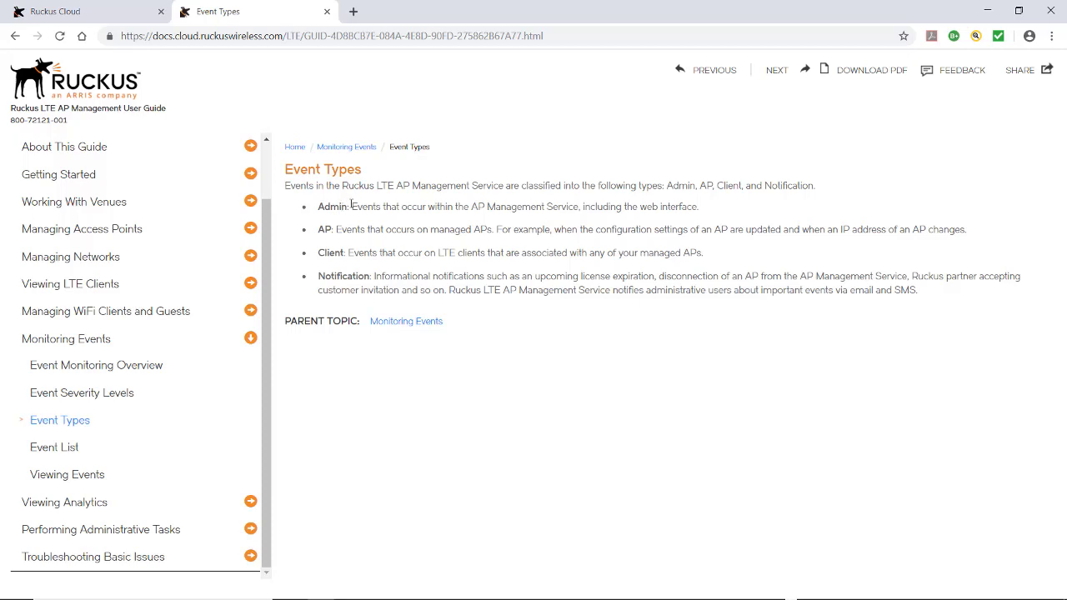
pyautogui.moveTo(351, 206); pyautogui.dragTo(748, 214)
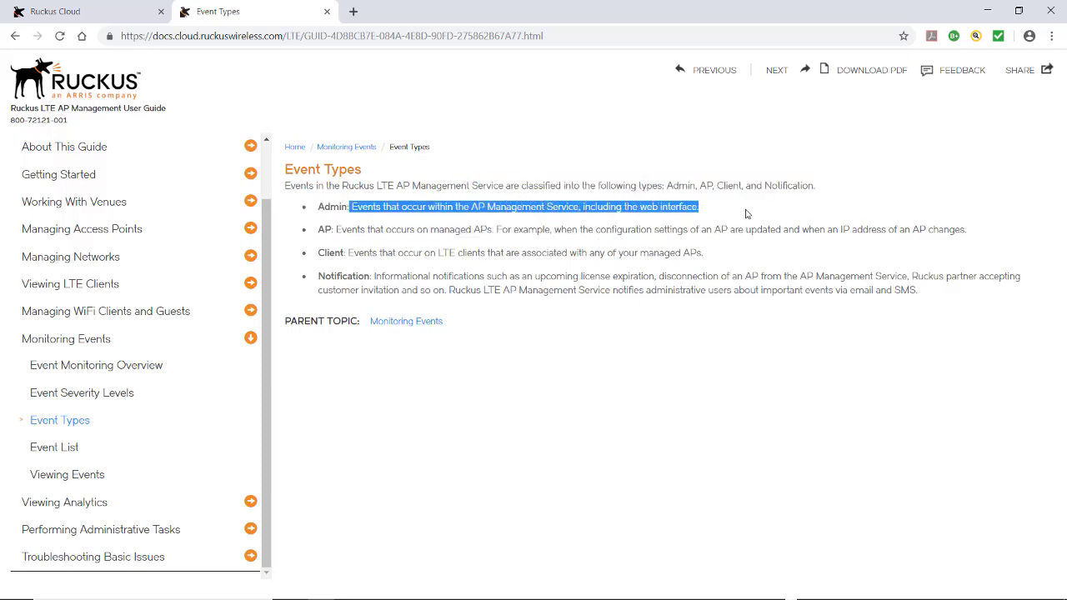
pyautogui.click(342, 248)
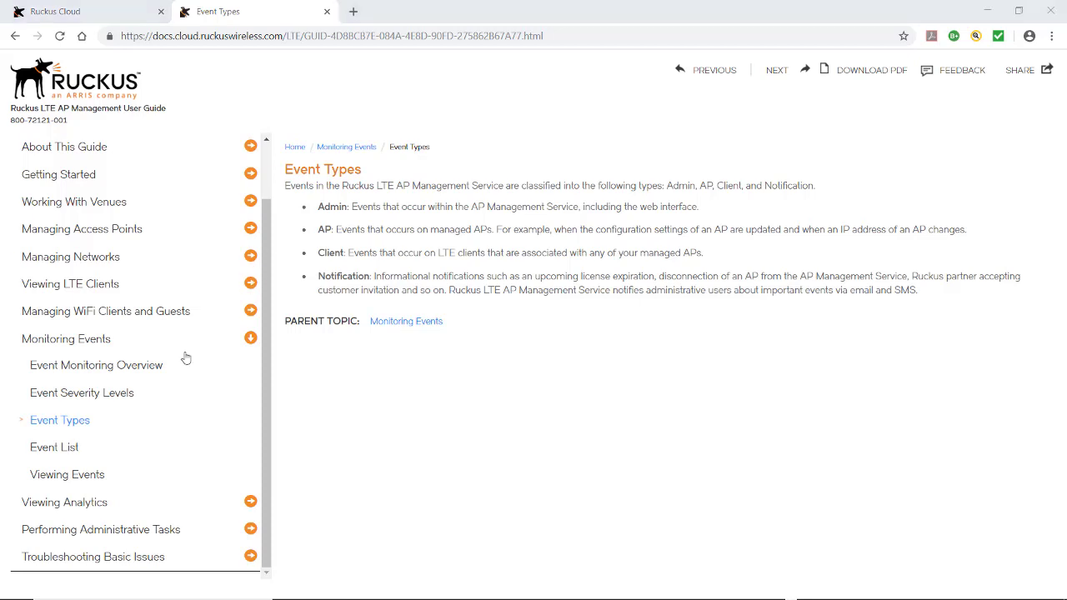
pyautogui.click(52, 449)
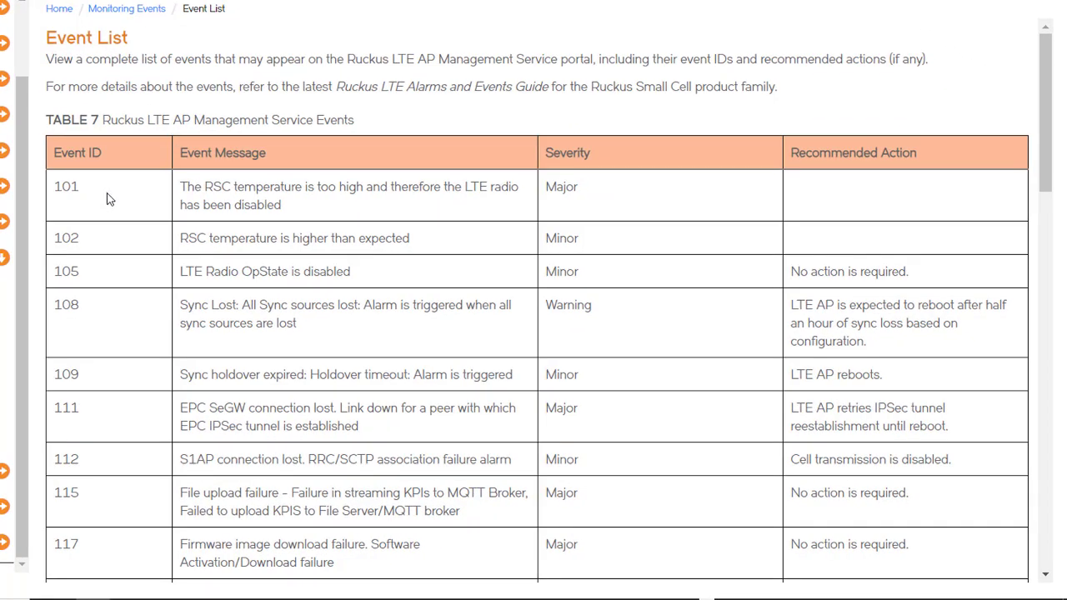
pyautogui.scroll(-1, 107, 199)
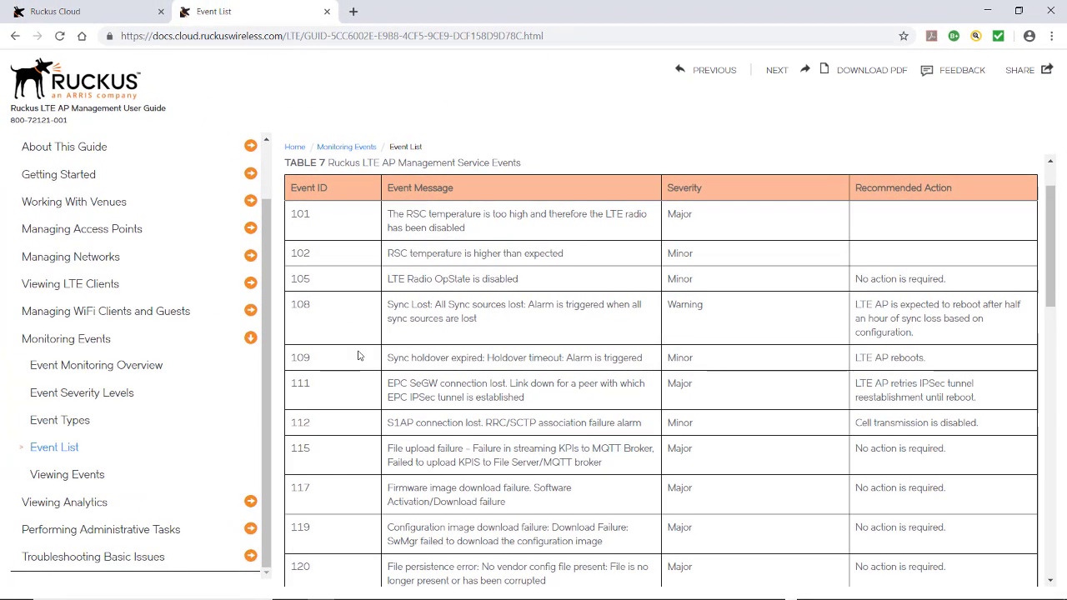
# Return to the Events page in Ruckus Cloud and view the Jump To date calendar without applying a date.
pyautogui.click(52, 14)
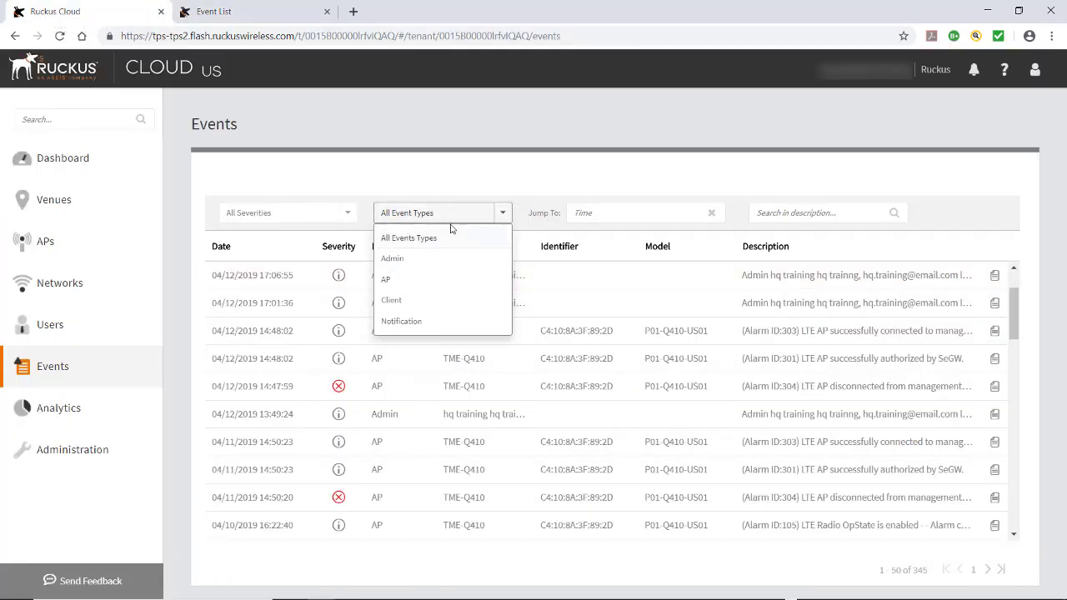
pyautogui.click(523, 231)
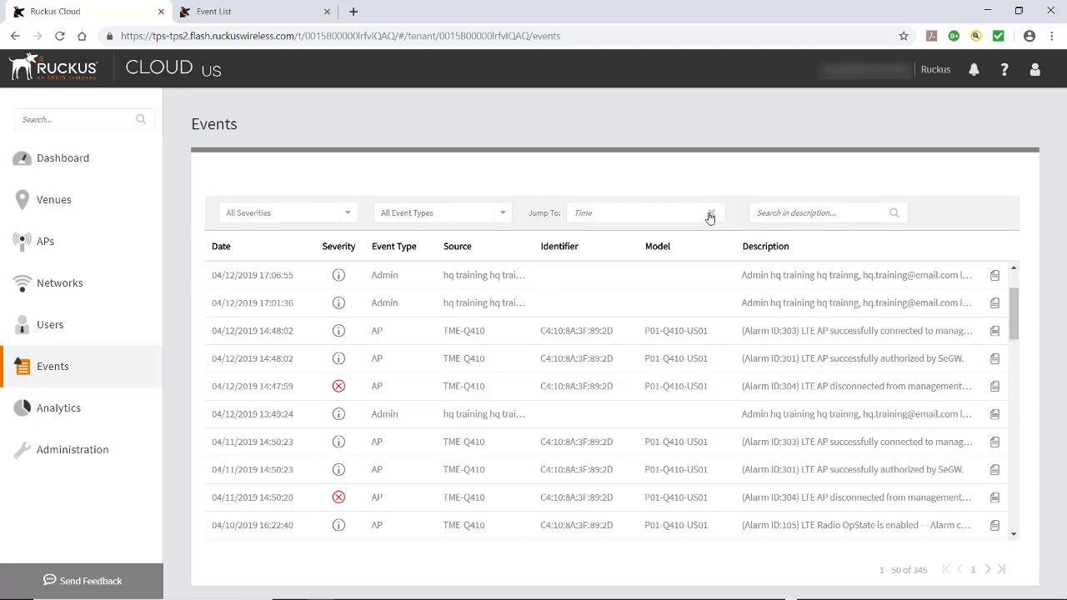
pyautogui.click(626, 216)
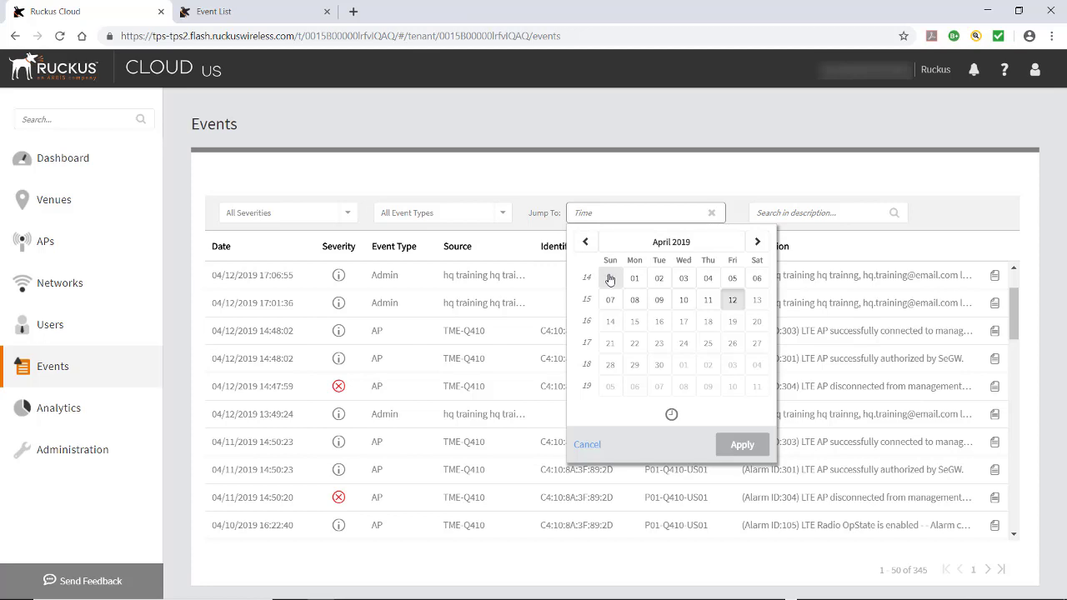
pyautogui.click(982, 216)
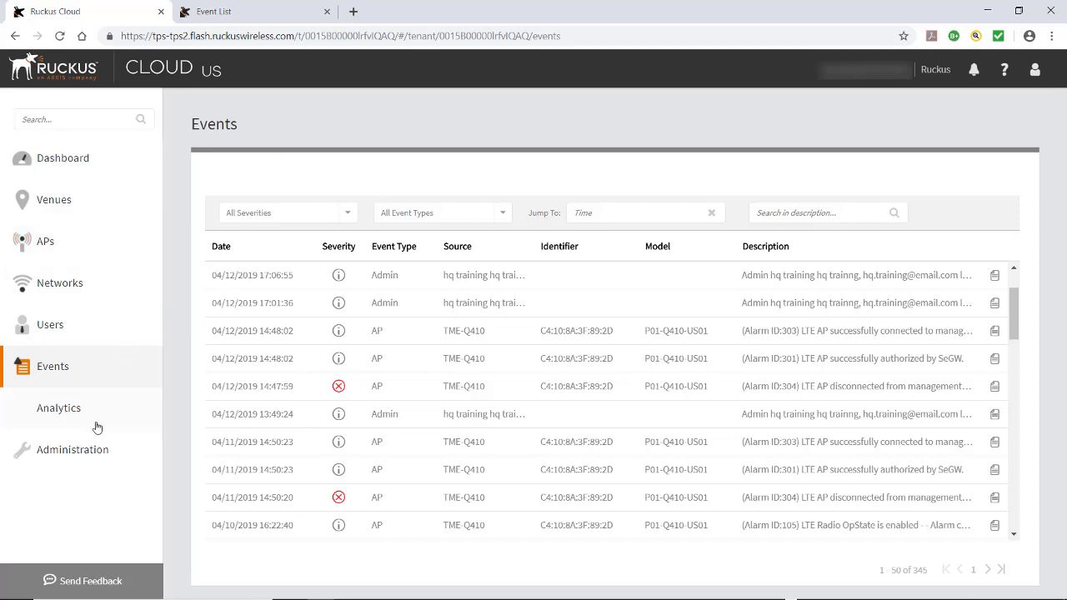
# Open the Administration notification settings and inspect the existing email address's Notifications Enabled option, cancelling without saving.
pyautogui.click(66, 453)
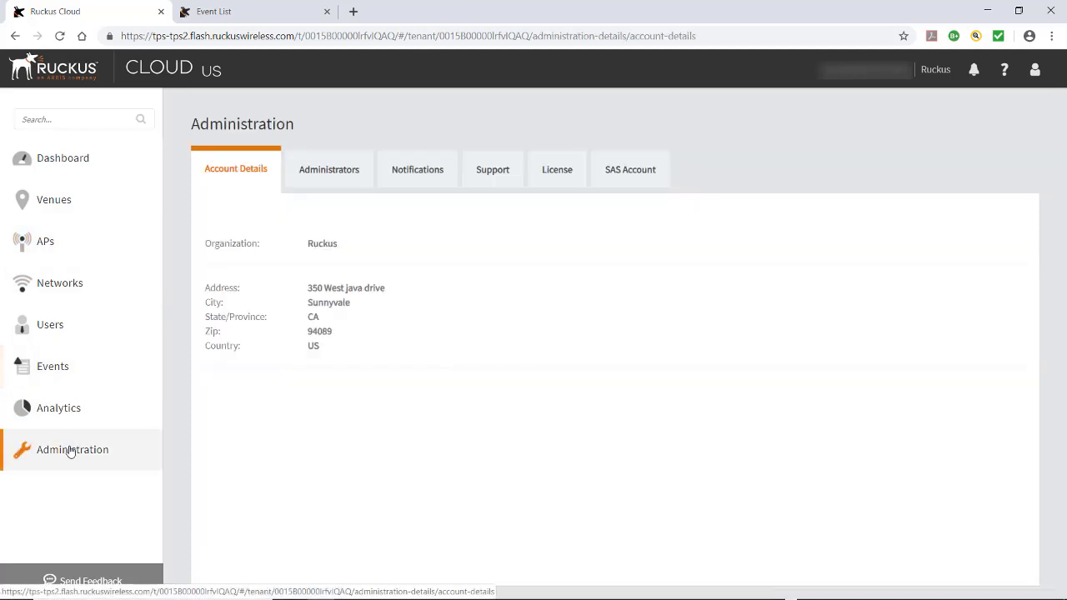
pyautogui.click(407, 173)
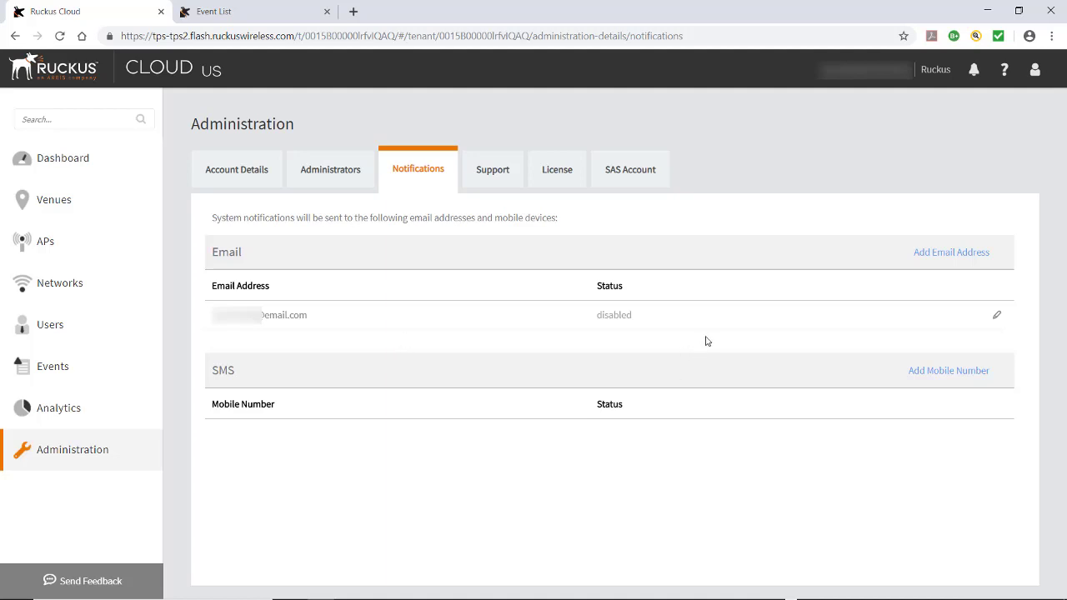
pyautogui.click(998, 318)
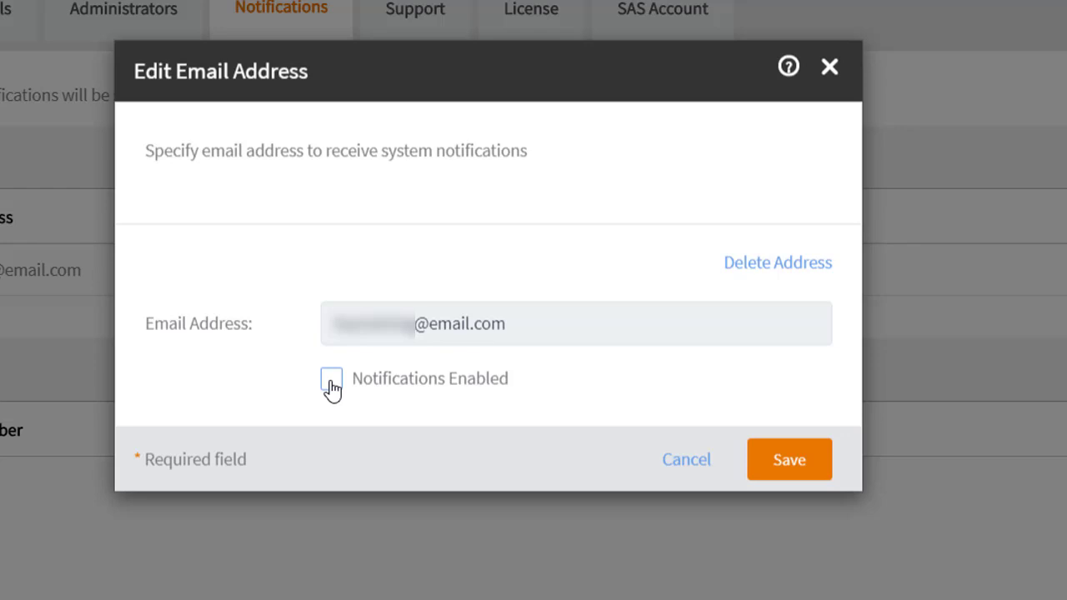
pyautogui.click(332, 382)
pyautogui.click(331, 379)
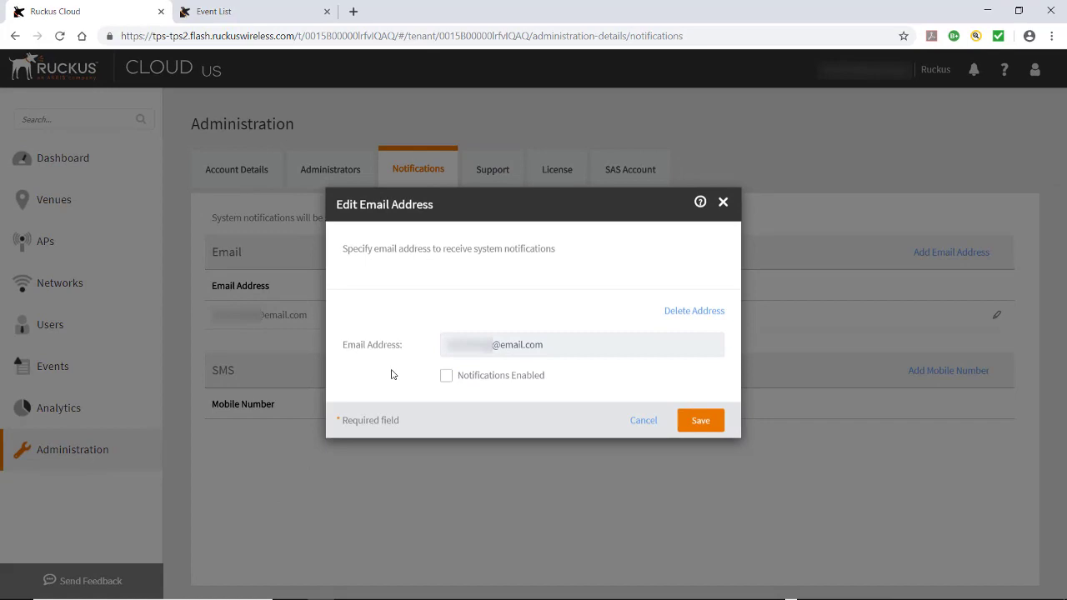
pyautogui.click(643, 421)
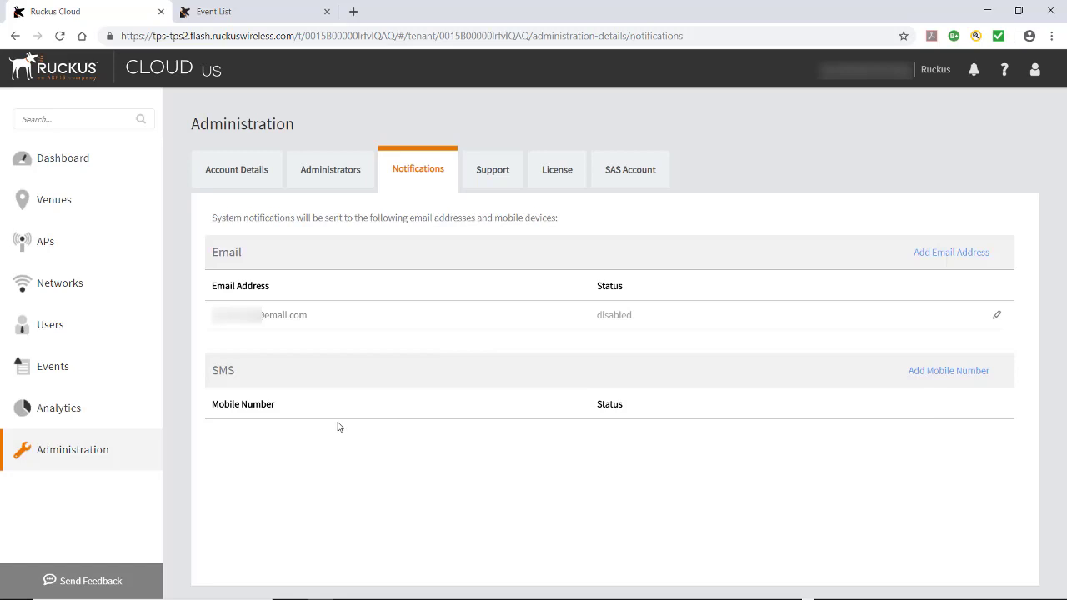
# View the form for adding an SMS mobile number and its Notifications Enabled option, leaving without adding a number.
pyautogui.click(959, 375)
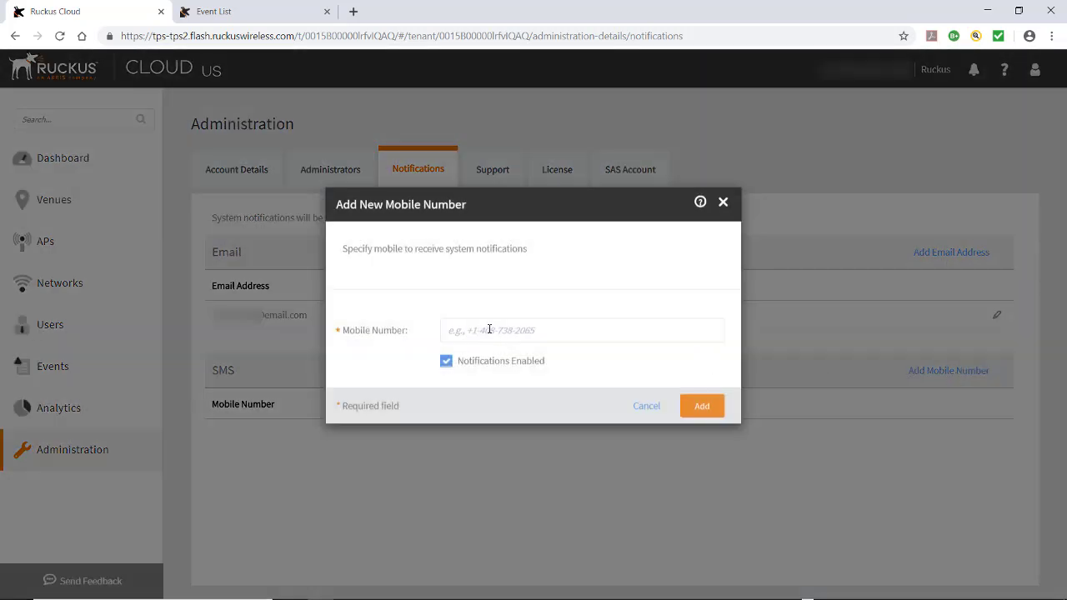
pyautogui.click(444, 367)
pyautogui.click(444, 367)
pyautogui.click(515, 450)
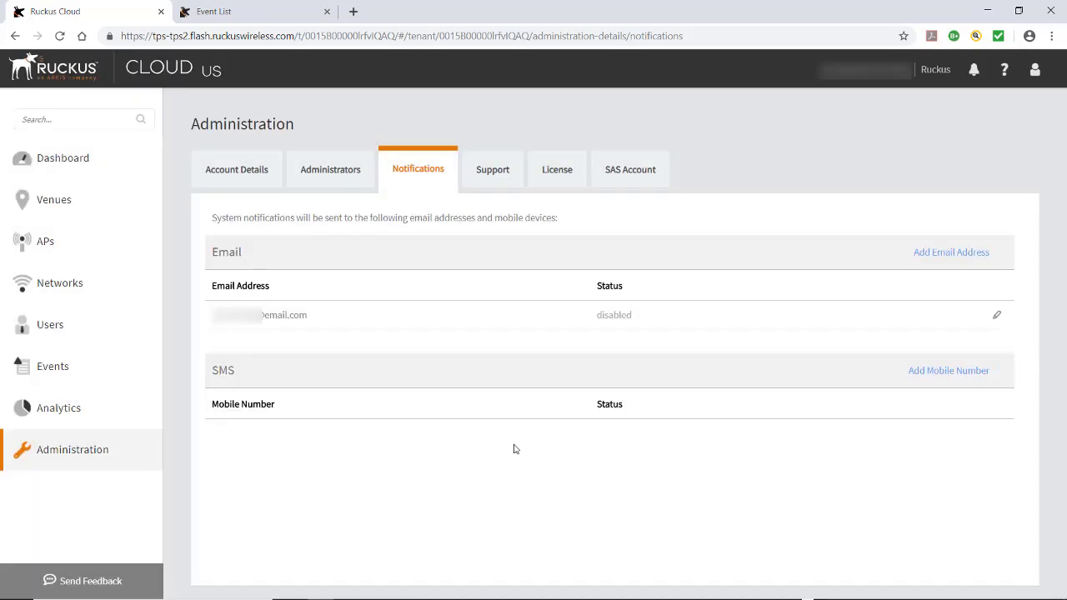